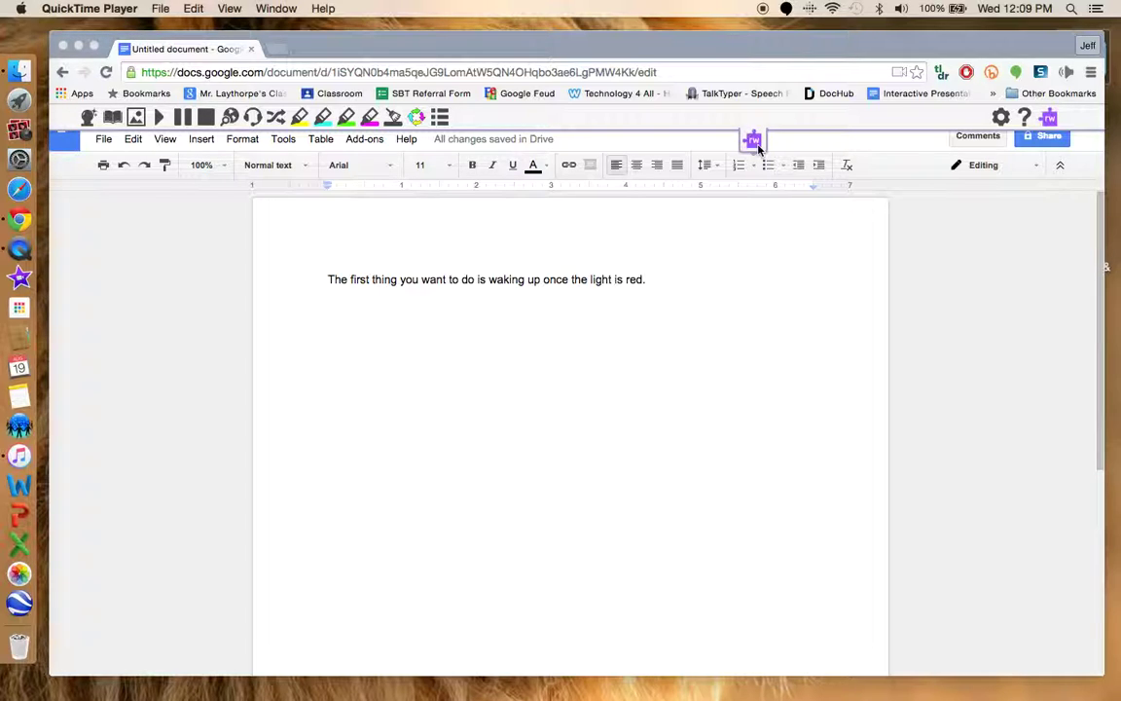
Place the cursor on the empty line below the sentence and collapse the Read&Write toolbar
left_click(754, 152)
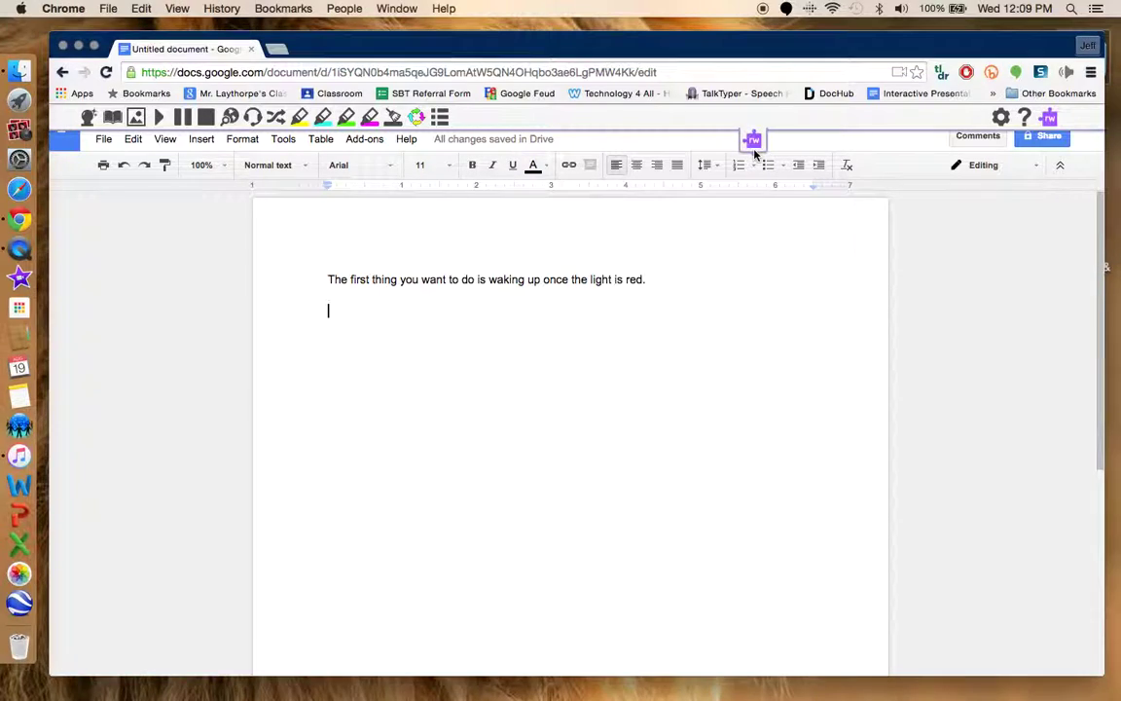
left_click(753, 143)
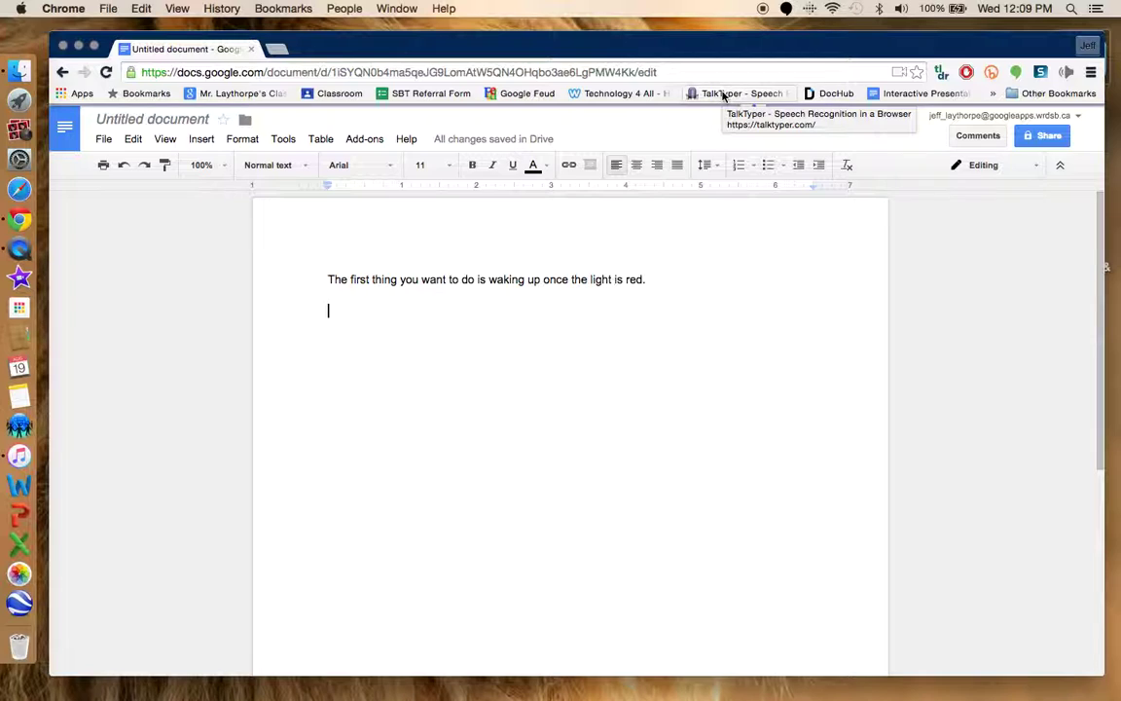
Open TalkTyper, dictate 'Hi this is a test', and play it back aloud
left_click(724, 93)
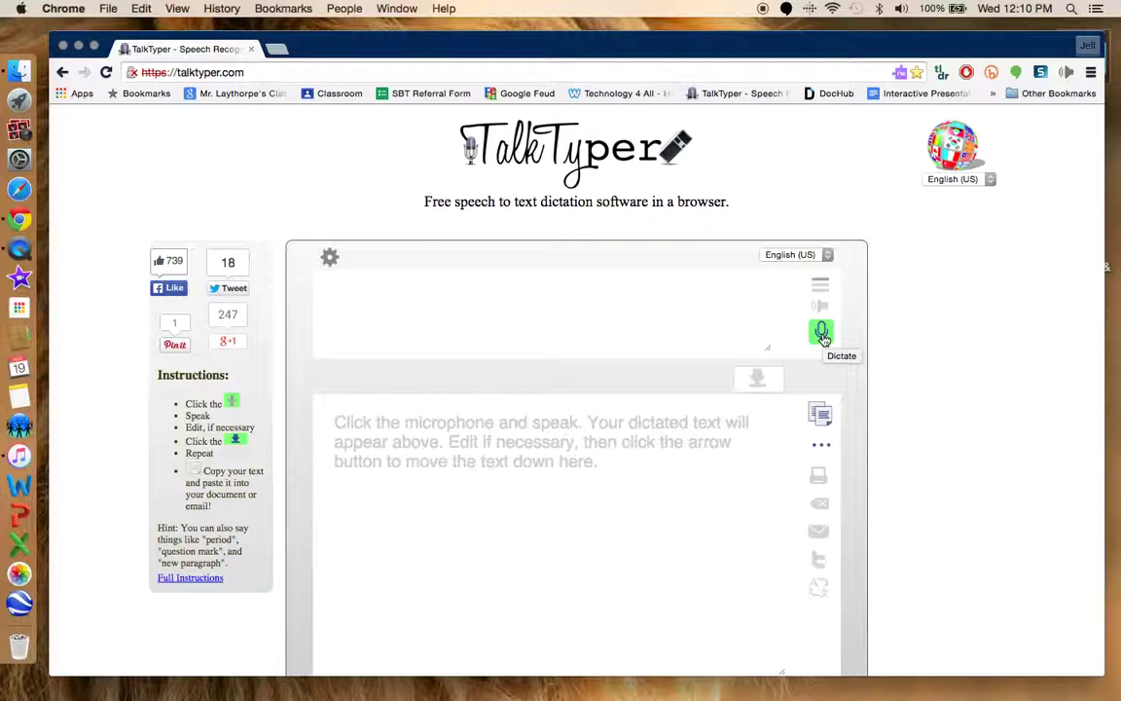
left_click(823, 334)
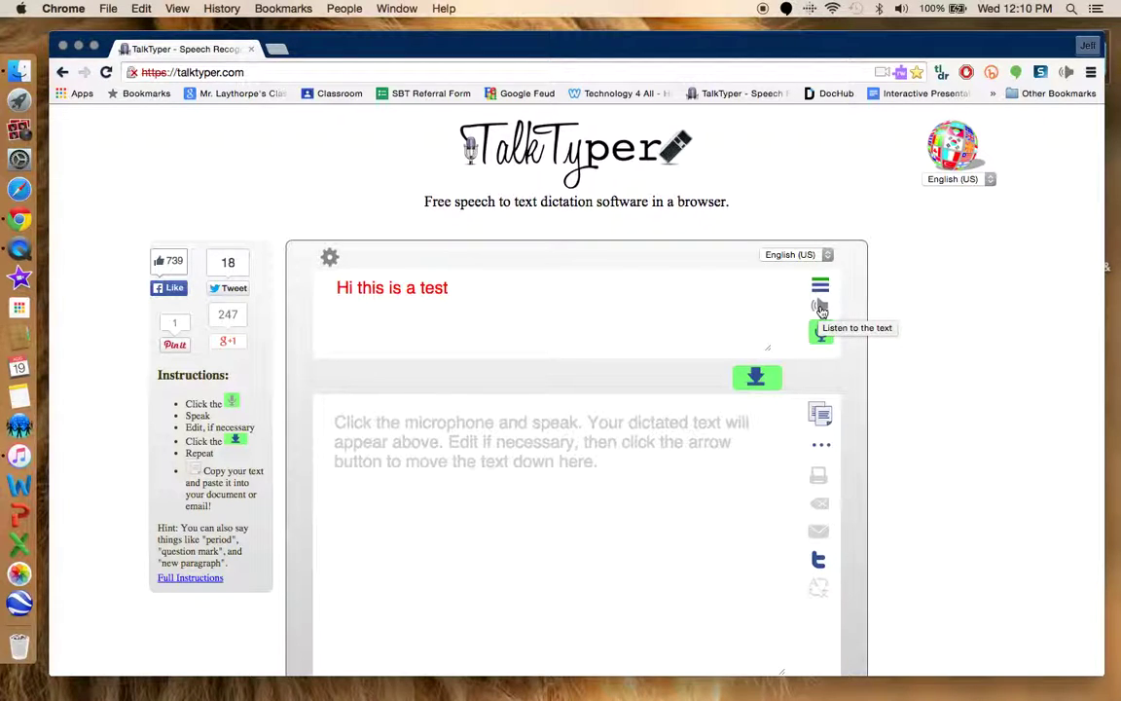
left_click(821, 309)
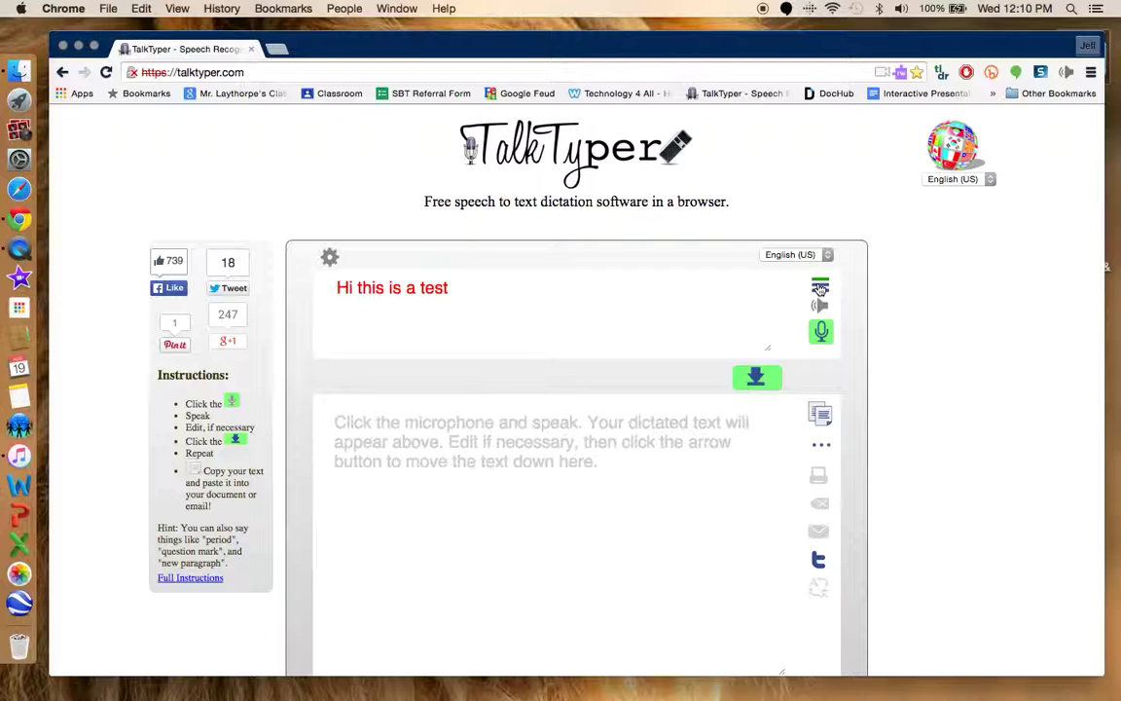
Accept 'Hi this is a test', then dictate and accept 'I'm showing people how to use this website'
left_click(821, 288)
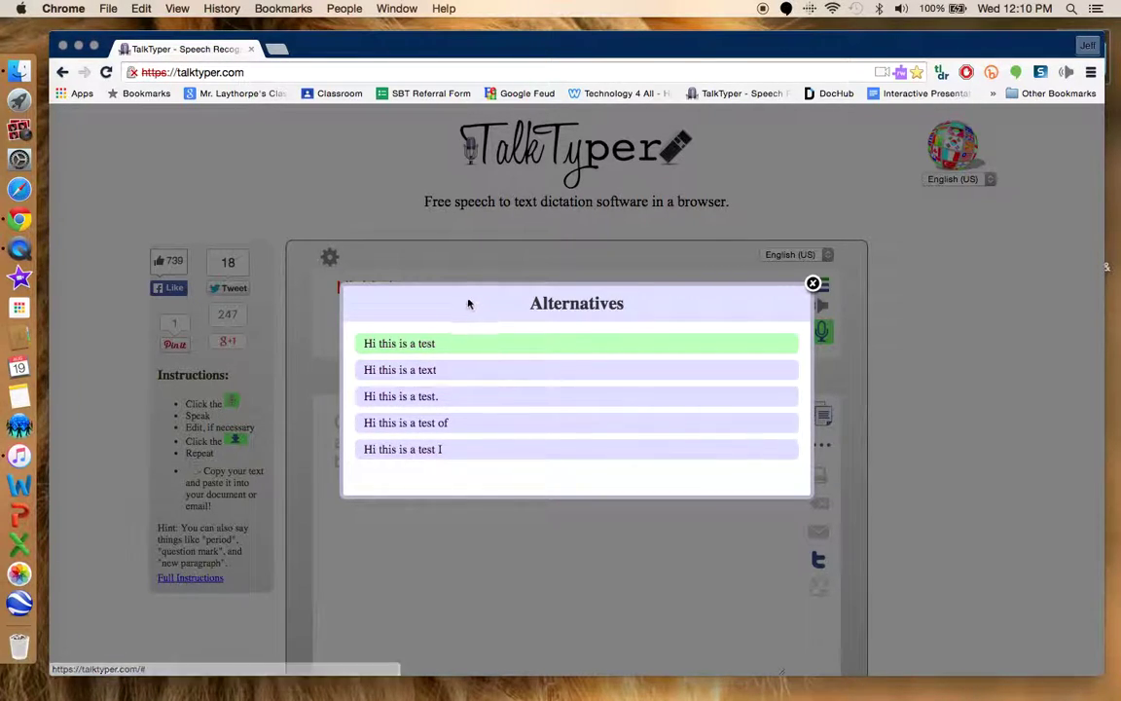
left_click(812, 284)
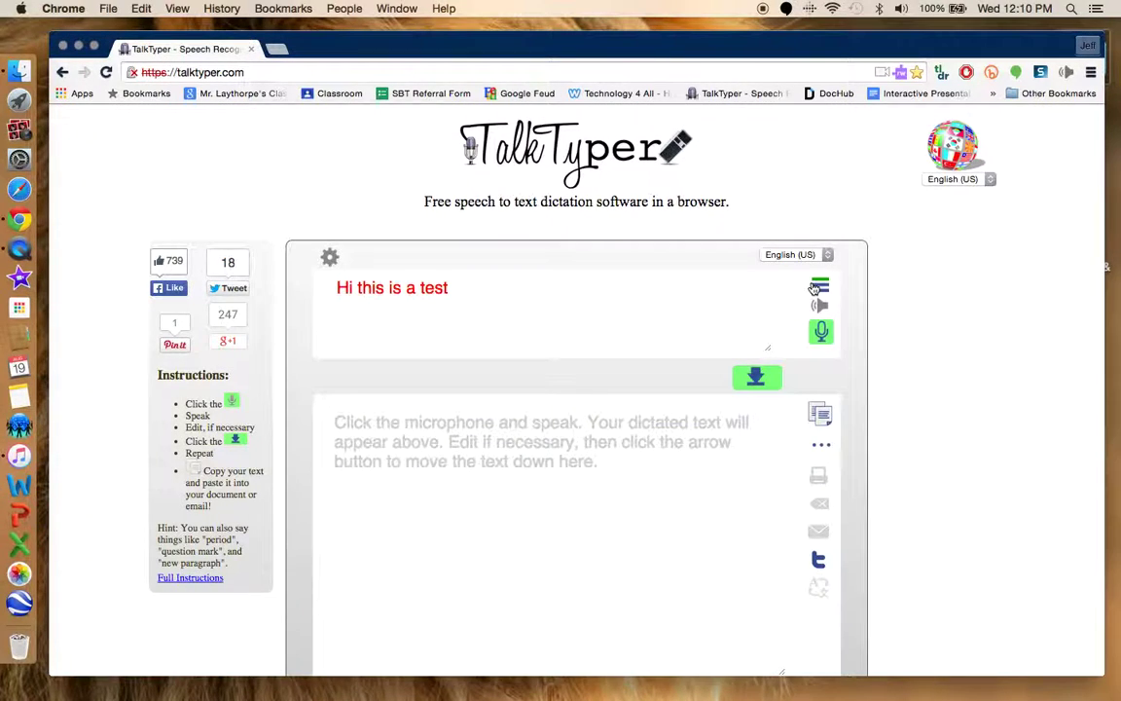
left_click(761, 381)
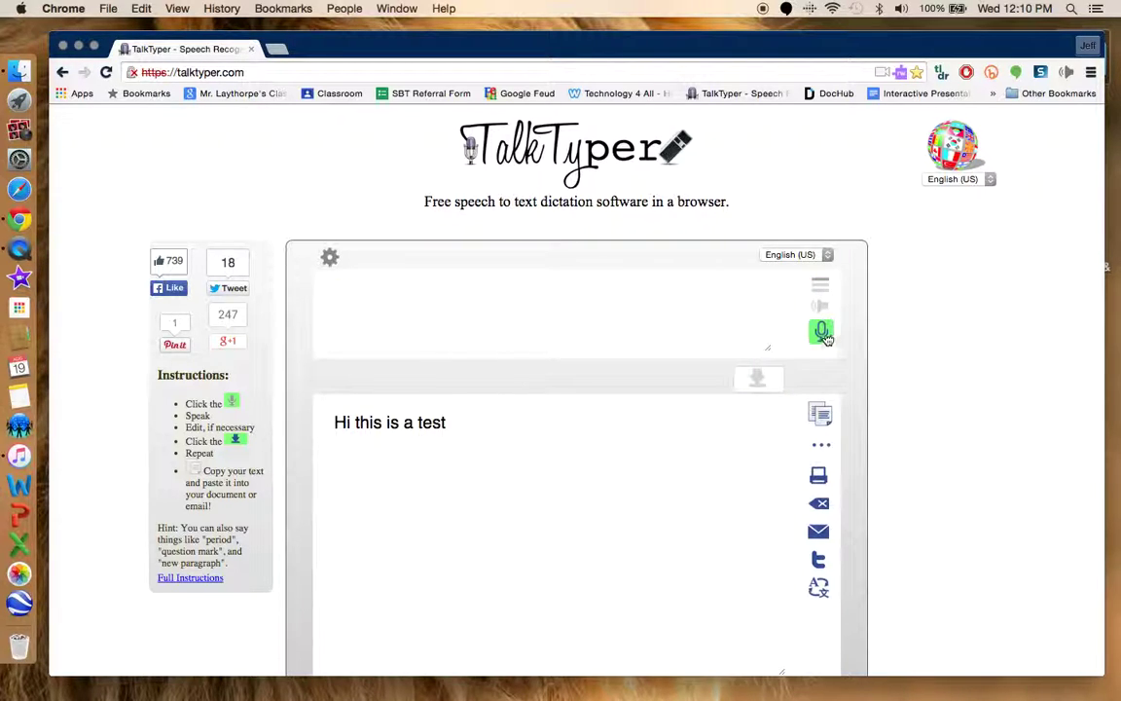
left_click(697, 323)
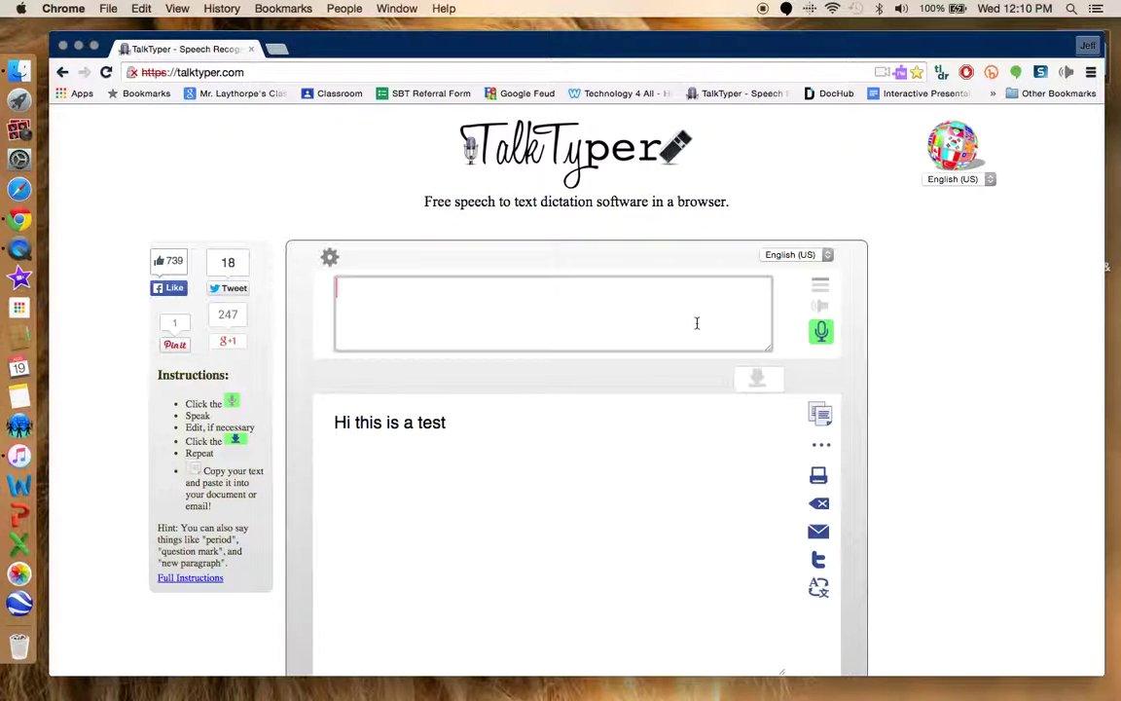
left_click(822, 332)
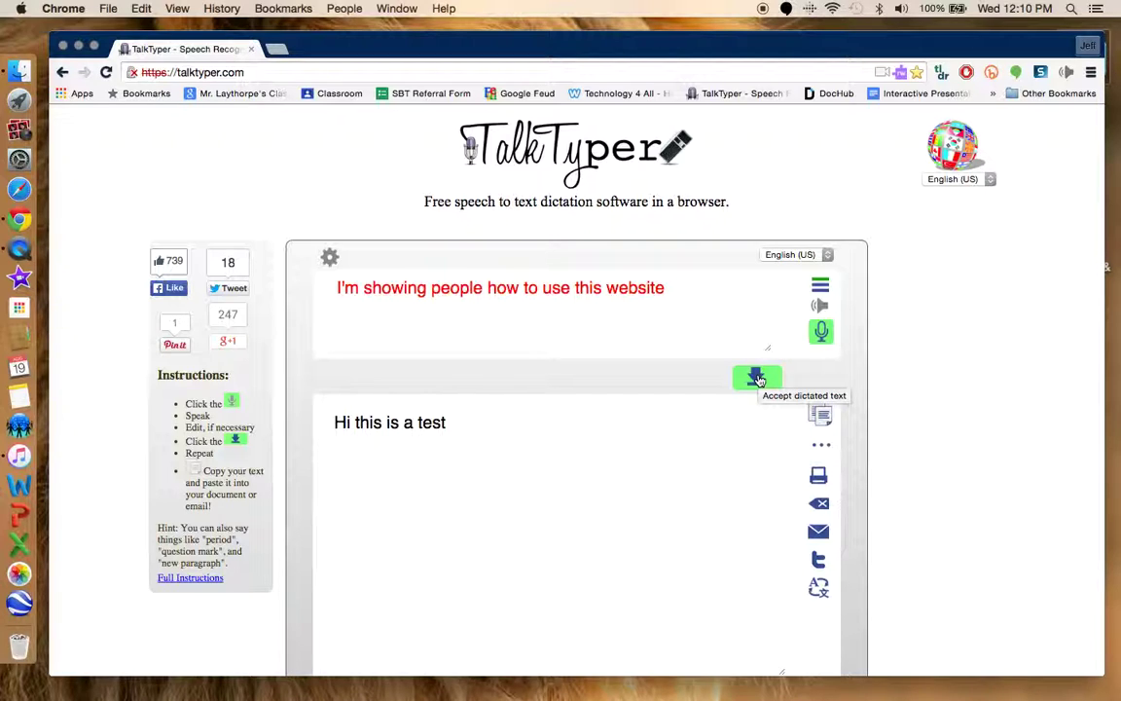
left_click(758, 379)
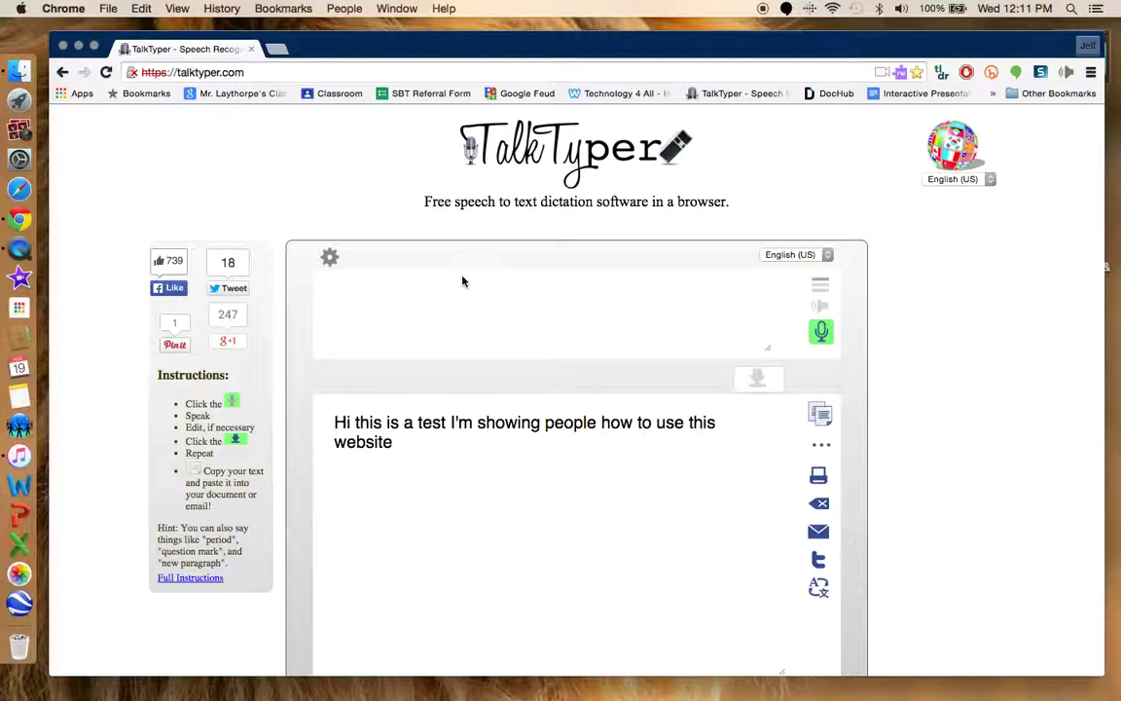
Copy the combined TalkTyper text to the clipboard and return to the Google Doc
left_click(823, 480)
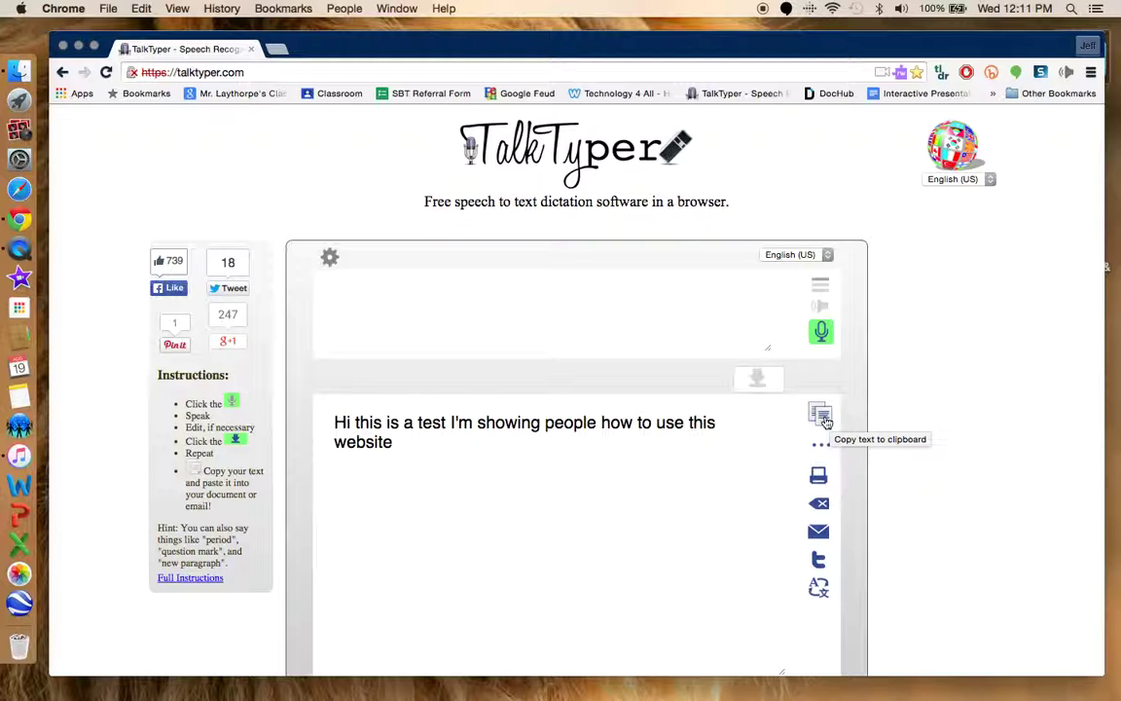
left_click(822, 418)
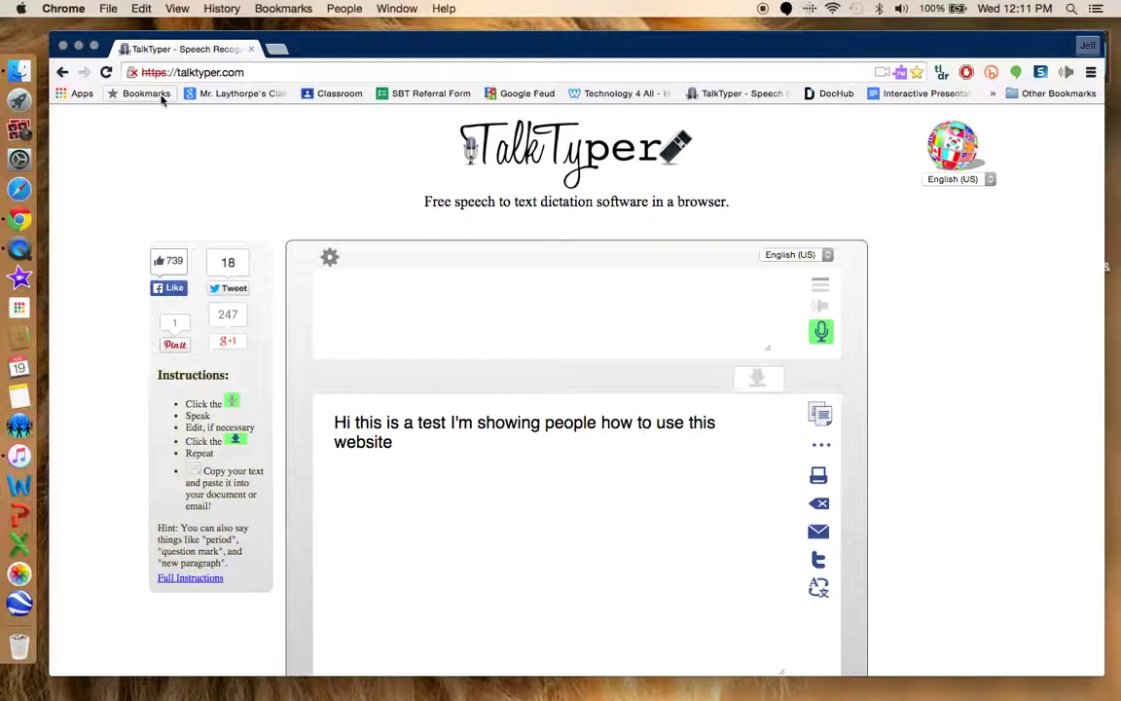
left_click(61, 74)
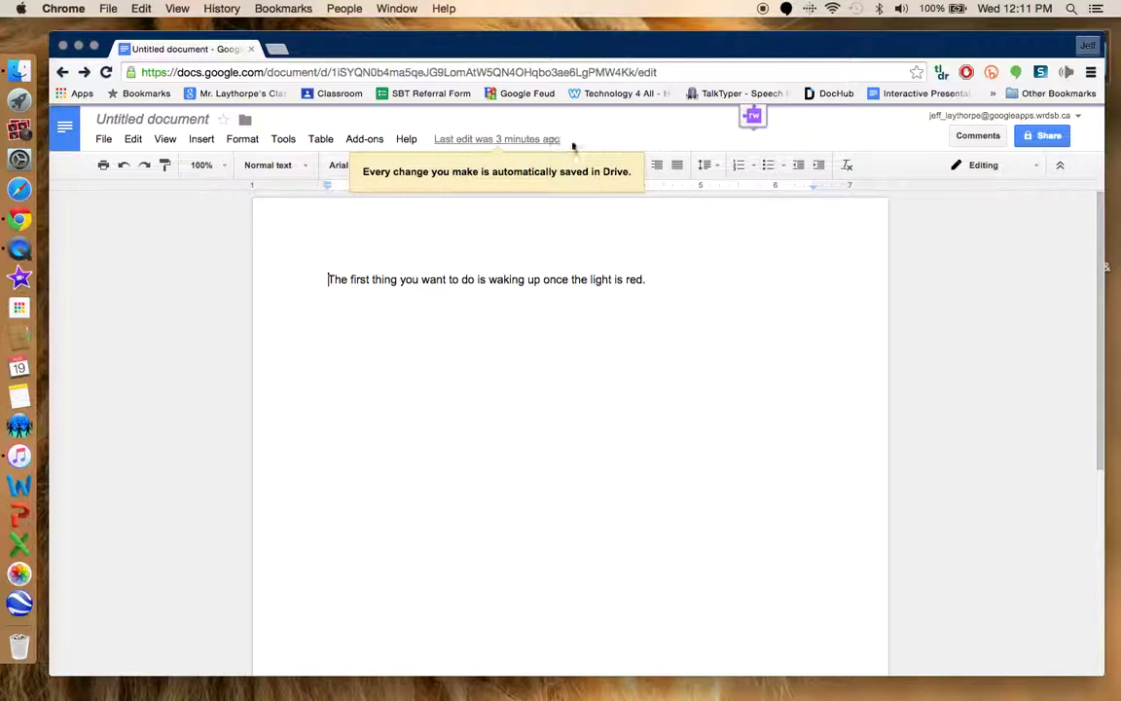
Add 'Hi this is a test I'm showing people how to use this website.' below the first sentence
left_click(658, 282)
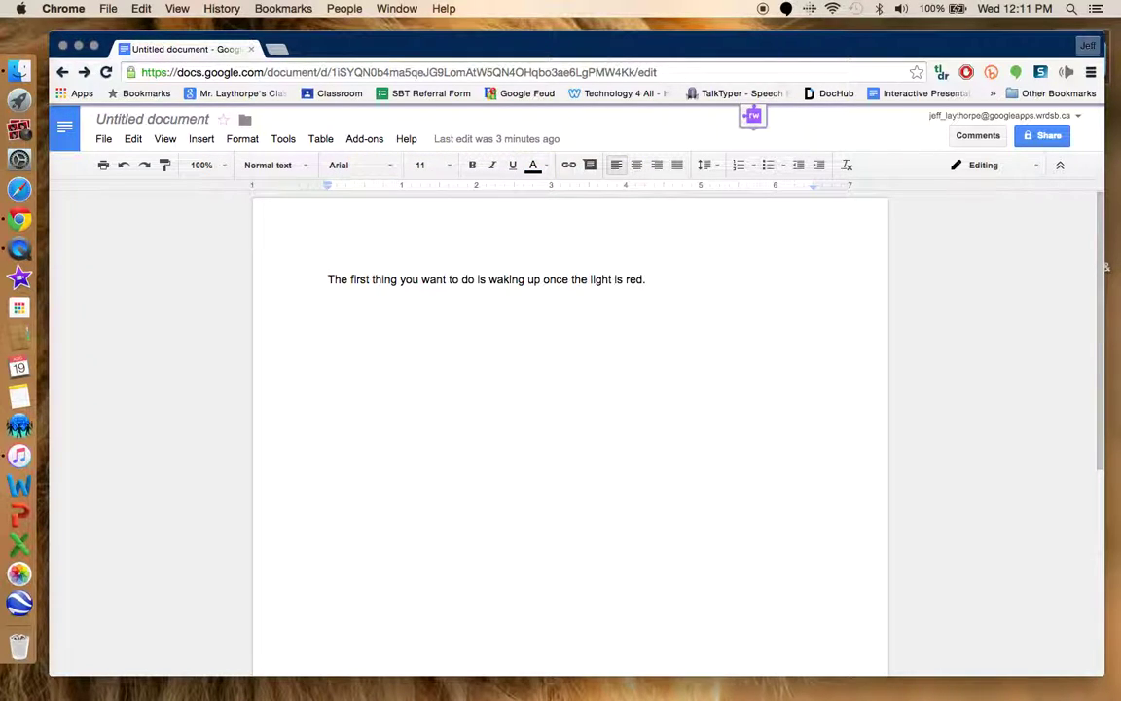
key("Return")
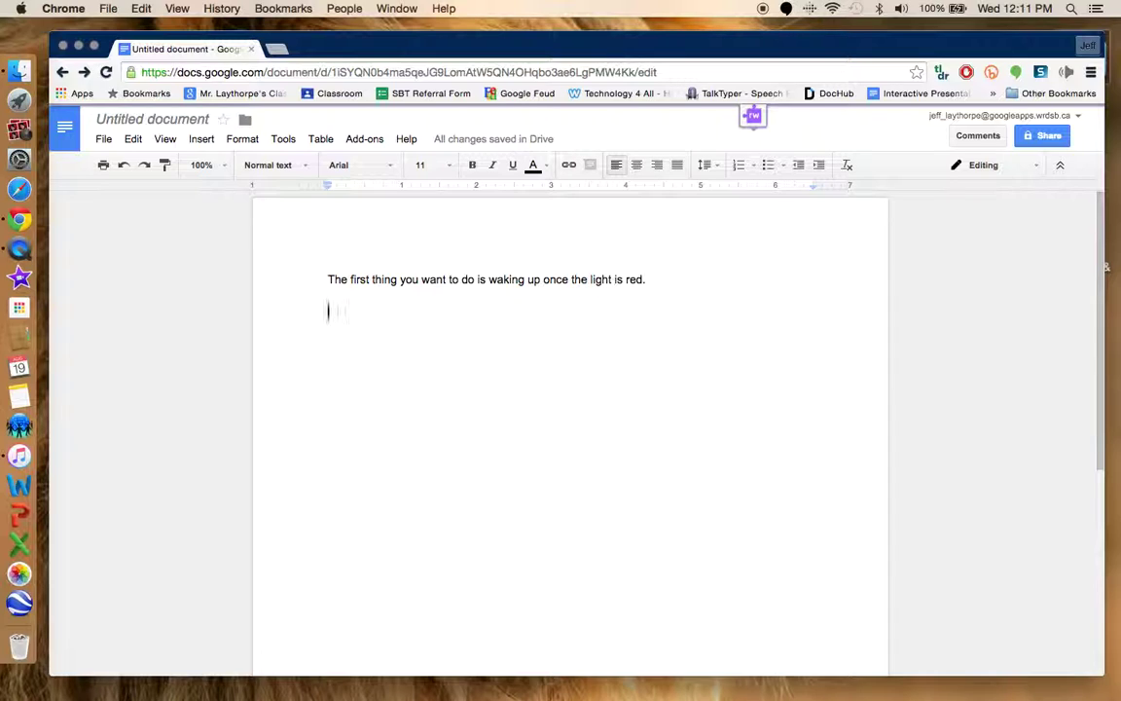
type("Hi this is a test I'm showing people how to use this website")
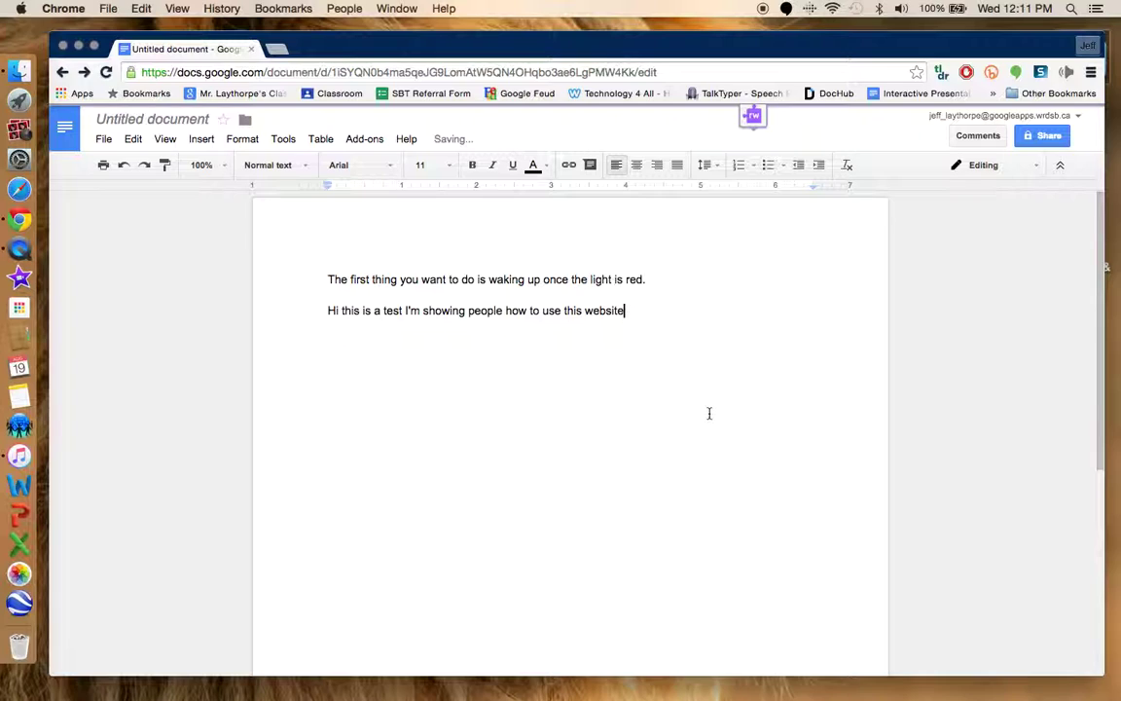
type(".")
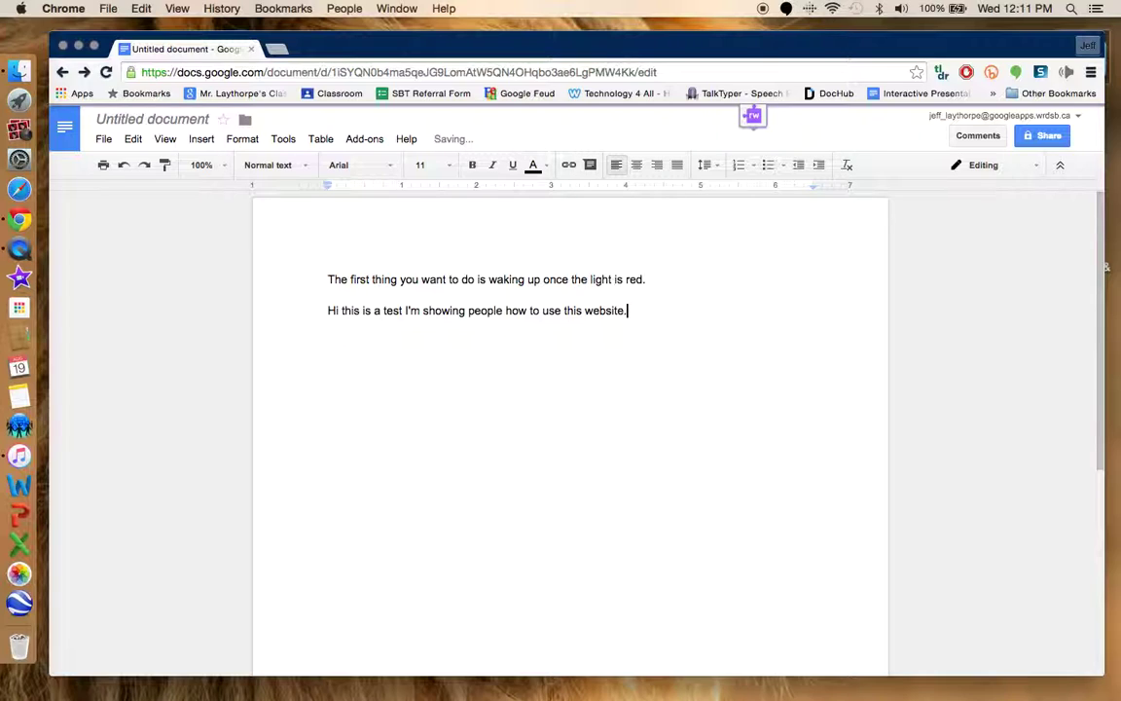